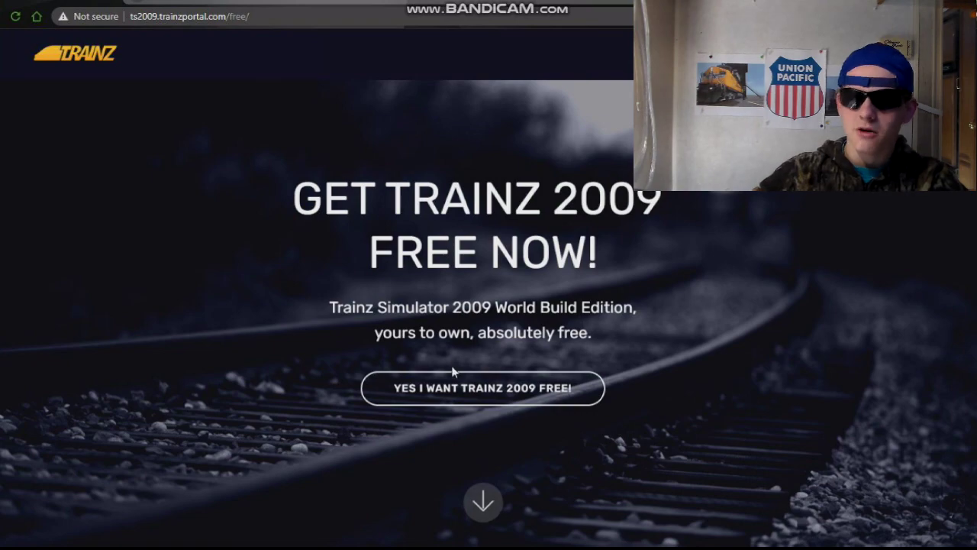
pyautogui.scroll(-6, 557, 368)
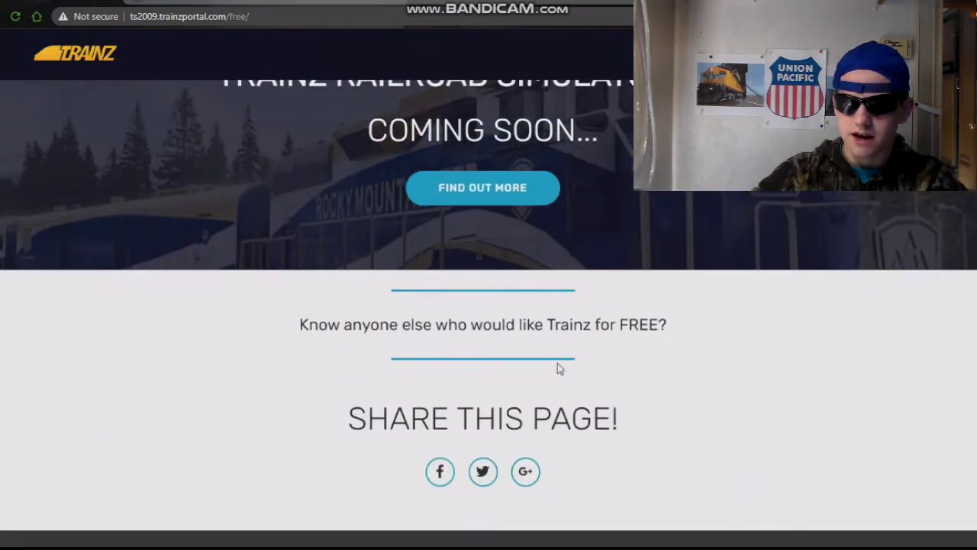
# Start the free TS2009 sign-up and look over the empty MyTrainz create-account form.
pyautogui.scroll(15, 557, 368)
pyautogui.scroll(3, 558, 369)
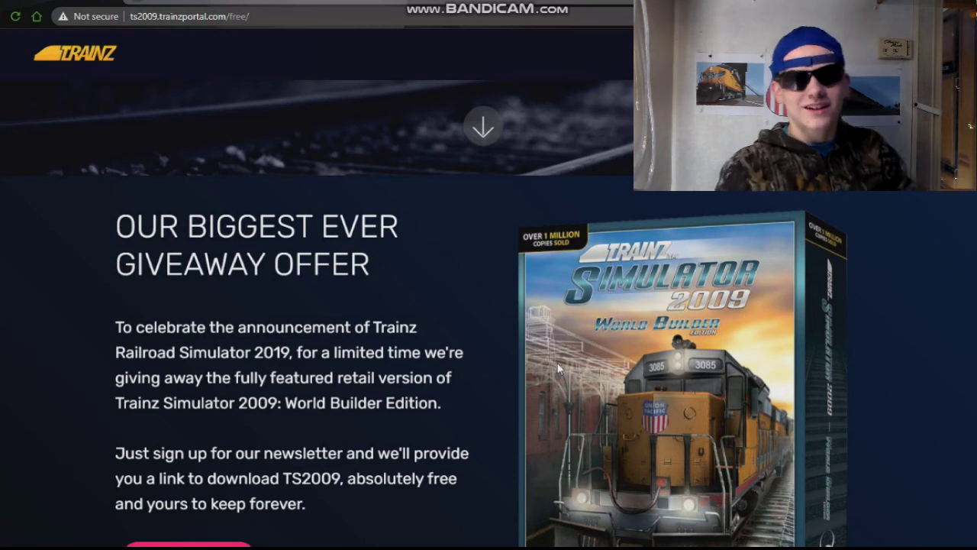
pyautogui.scroll(5, 458, 364)
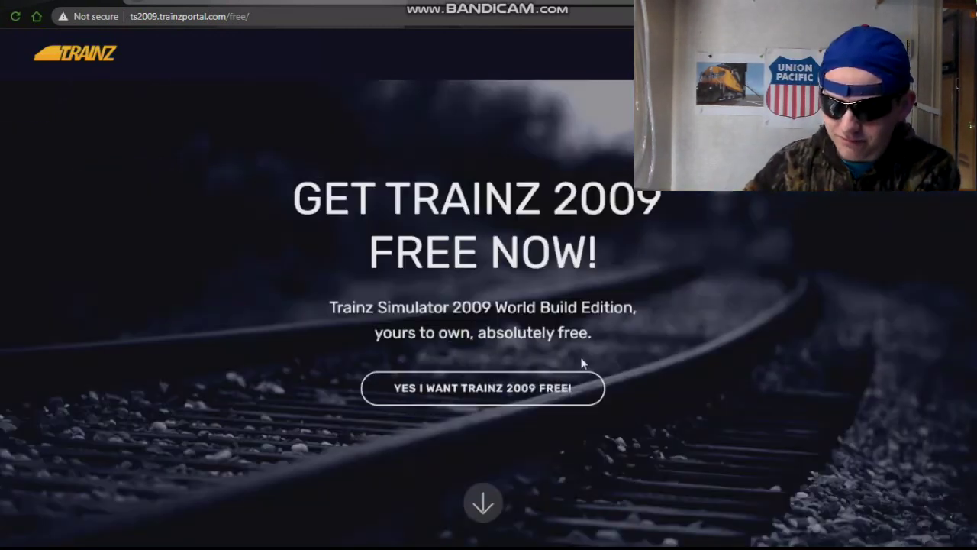
pyautogui.click(439, 389)
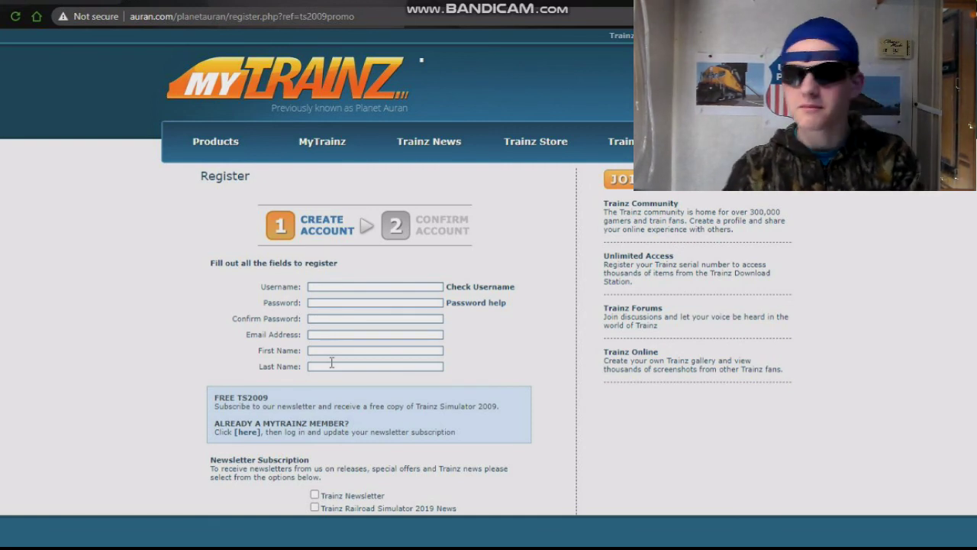
pyautogui.scroll(-1, 392, 374)
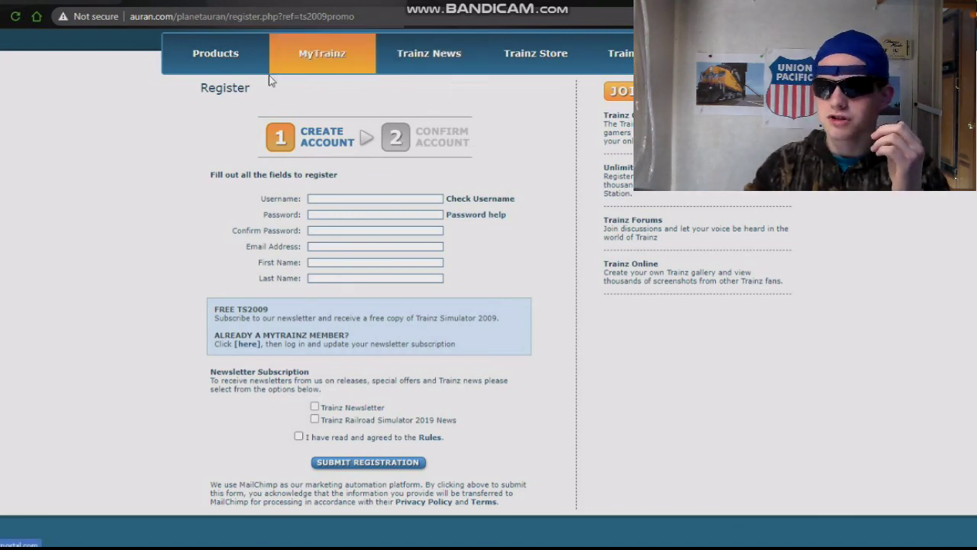
pyautogui.scroll(1, 615, 138)
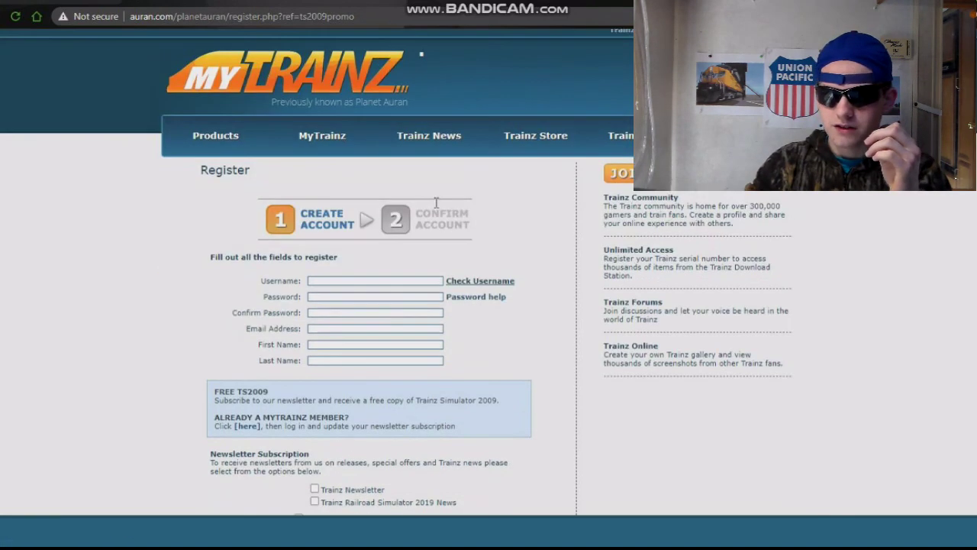
pyautogui.scroll(-1, 629, 121)
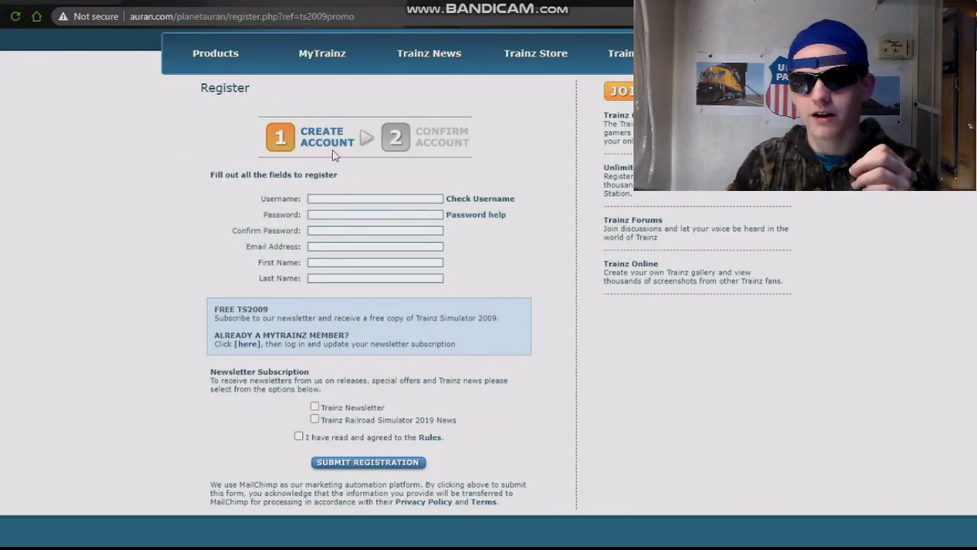
pyautogui.scroll(1, 374, 229)
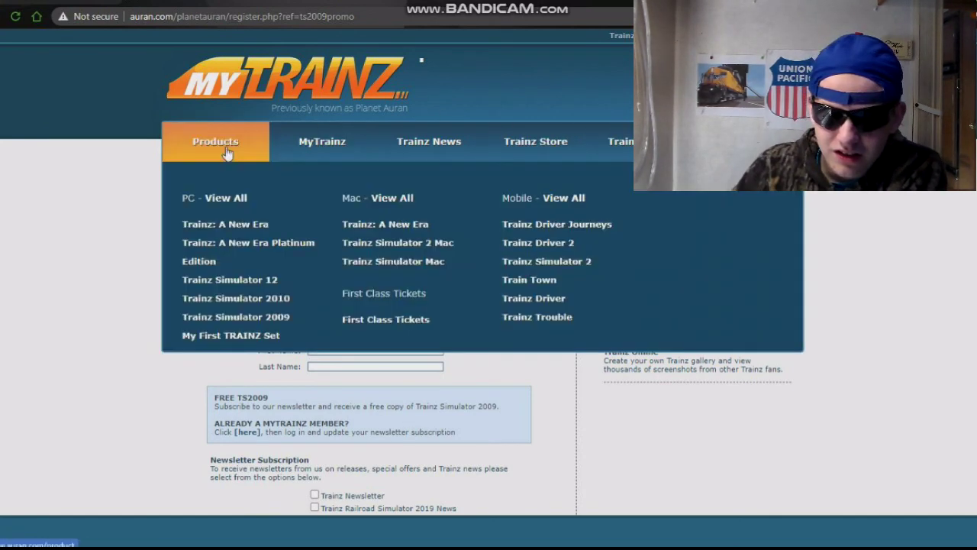
# View My Newsletters in MyTrainz, confirming both newsletters are subscribed and TS2009 is already owned.
pyautogui.click(324, 149)
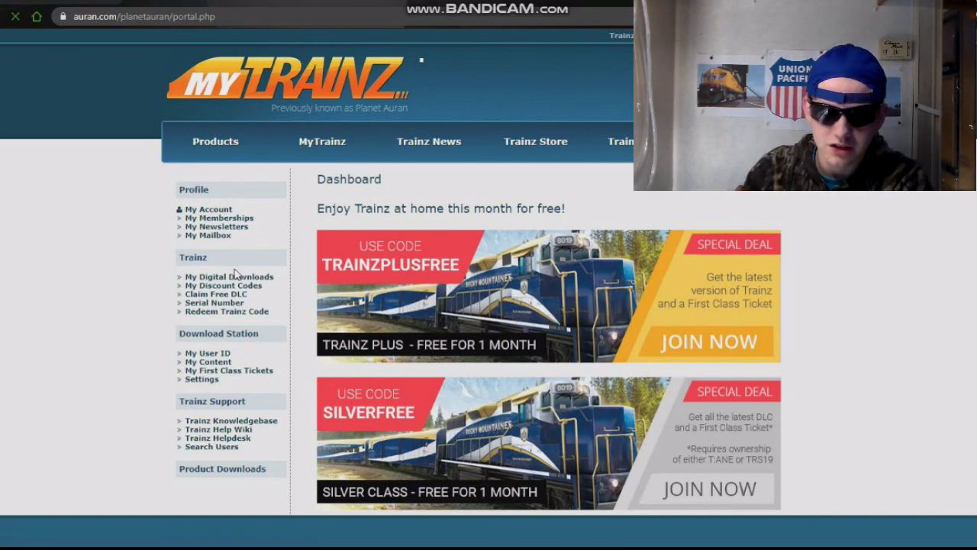
pyautogui.click(229, 227)
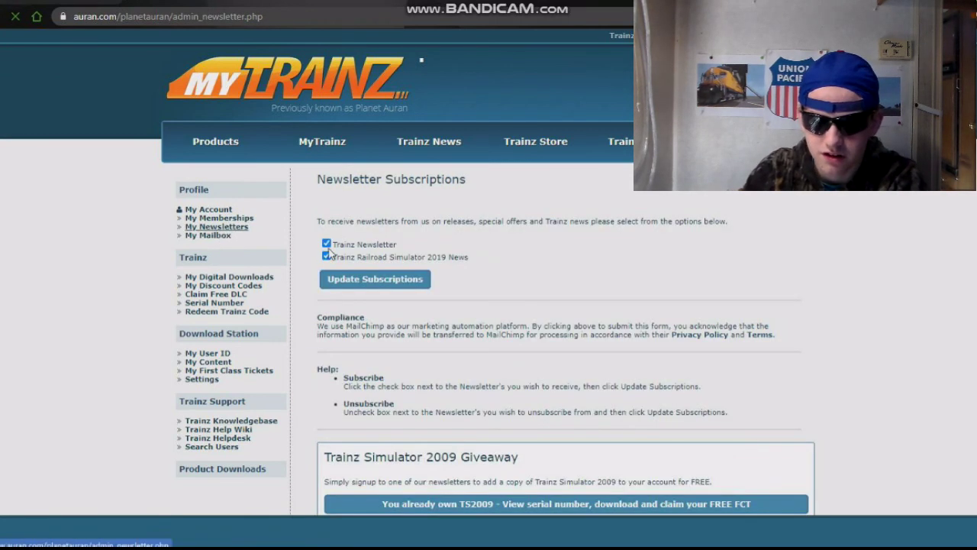
pyautogui.scroll(-3, 389, 324)
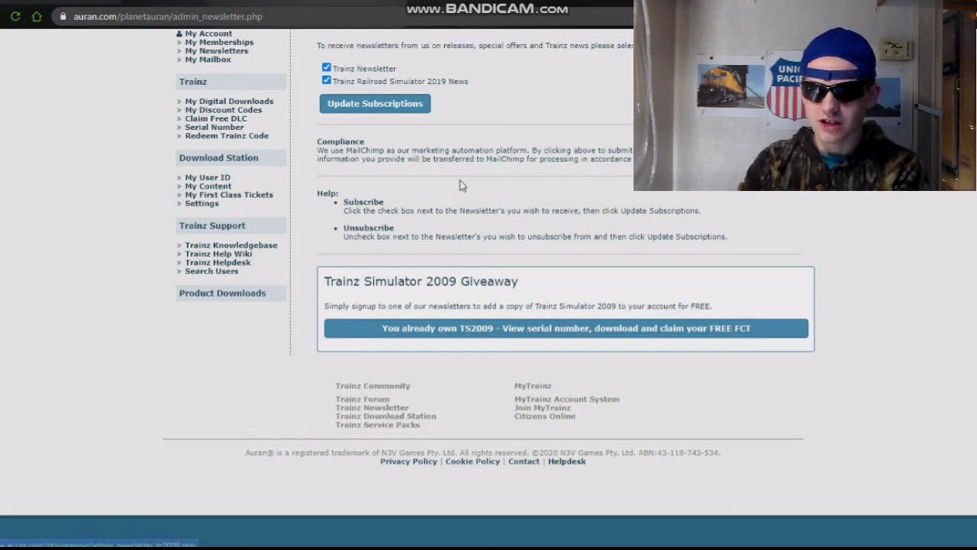
pyautogui.scroll(3, 458, 191)
pyautogui.scroll(-3, 608, 434)
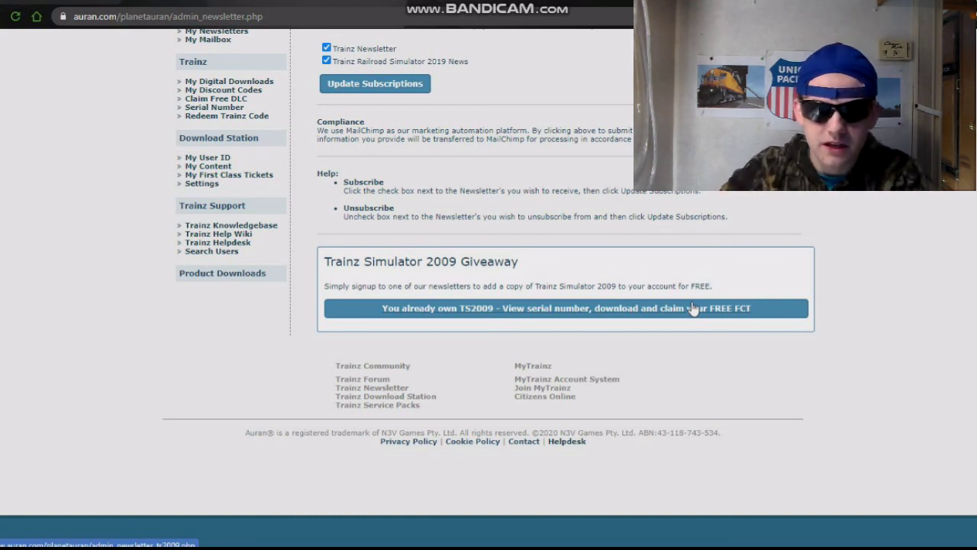
# Visit the Claim Free DLC page, then the account's Serial Number page.
pyautogui.click(239, 104)
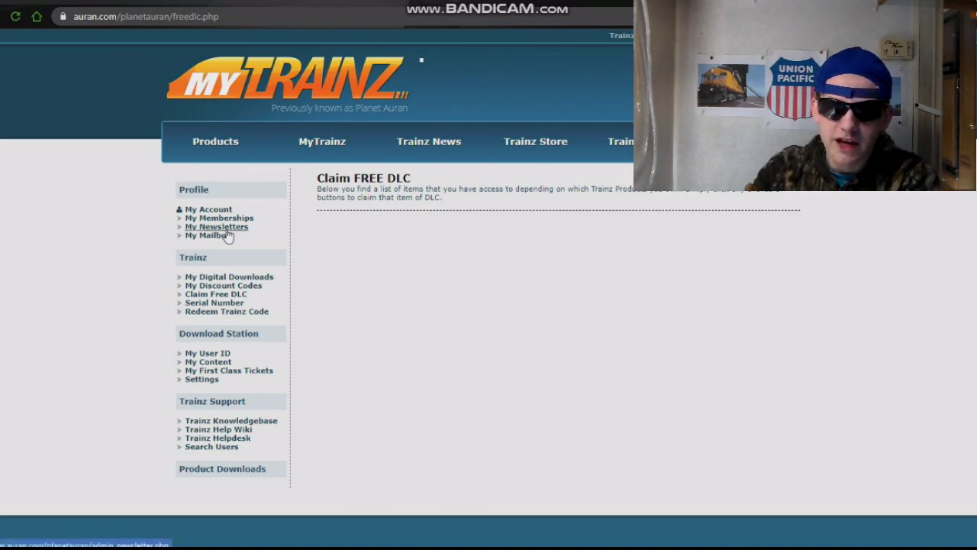
pyautogui.click(233, 304)
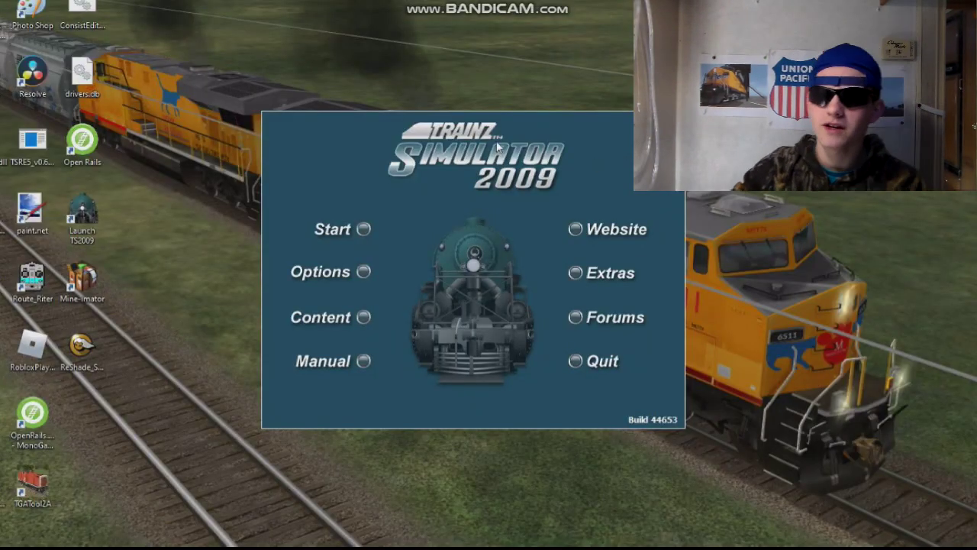
# Nudge the Trainz launcher window right and open the Configure Trainz options.
pyautogui.moveTo(469, 152); pyautogui.dragTo(498, 146)
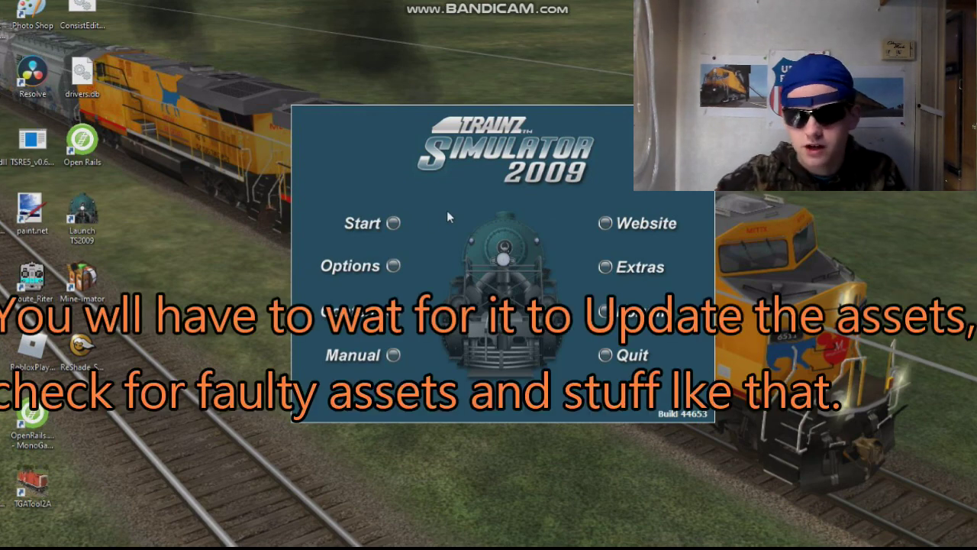
pyautogui.click(392, 265)
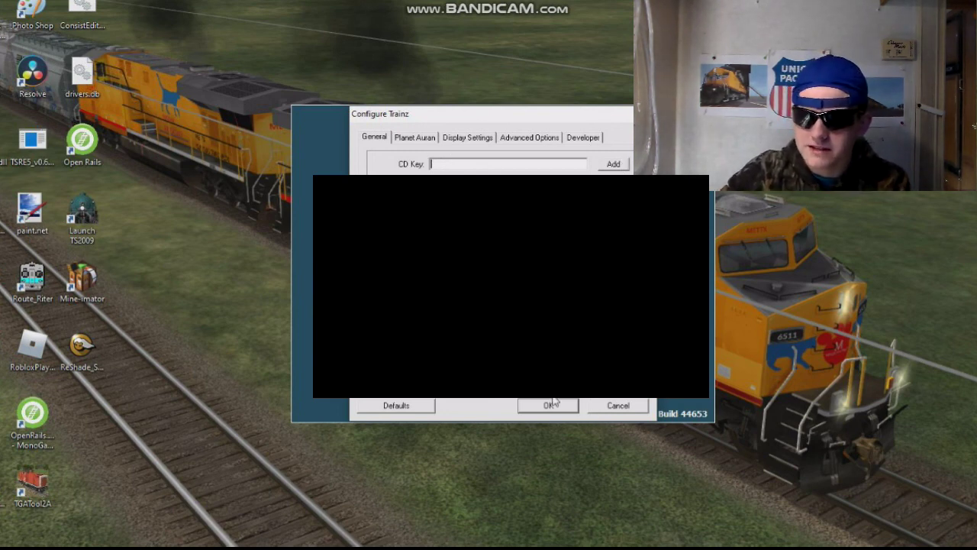
# Browse the Display, Planet Auran, Advanced and Developer settings pages of Configure Trainz.
pyautogui.click(455, 140)
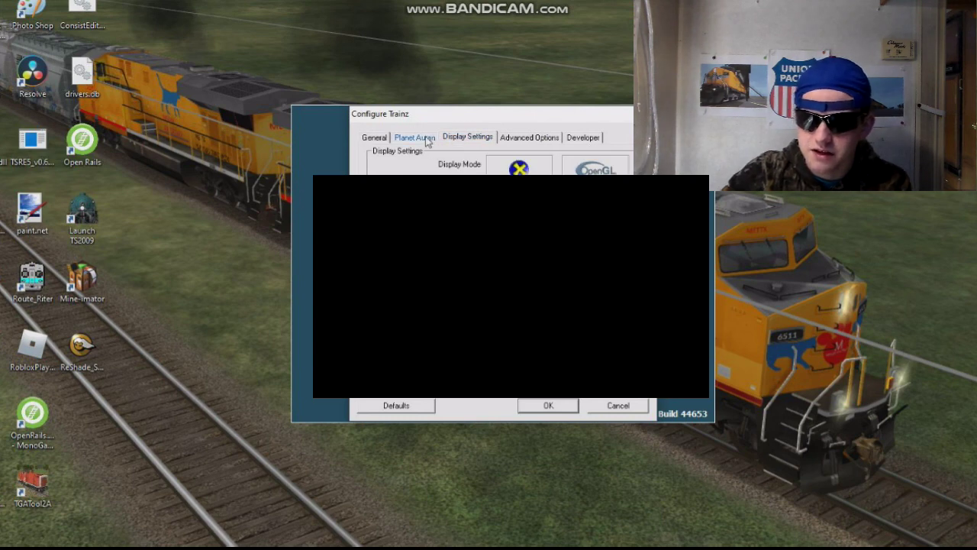
pyautogui.click(427, 140)
pyautogui.click(468, 138)
pyautogui.click(529, 138)
pyautogui.click(582, 138)
pyautogui.click(530, 138)
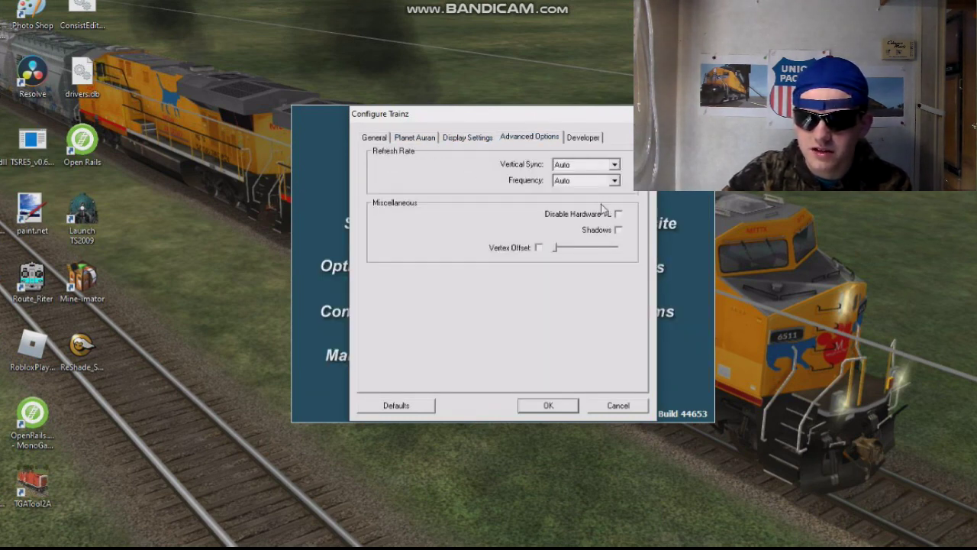
pyautogui.click(467, 138)
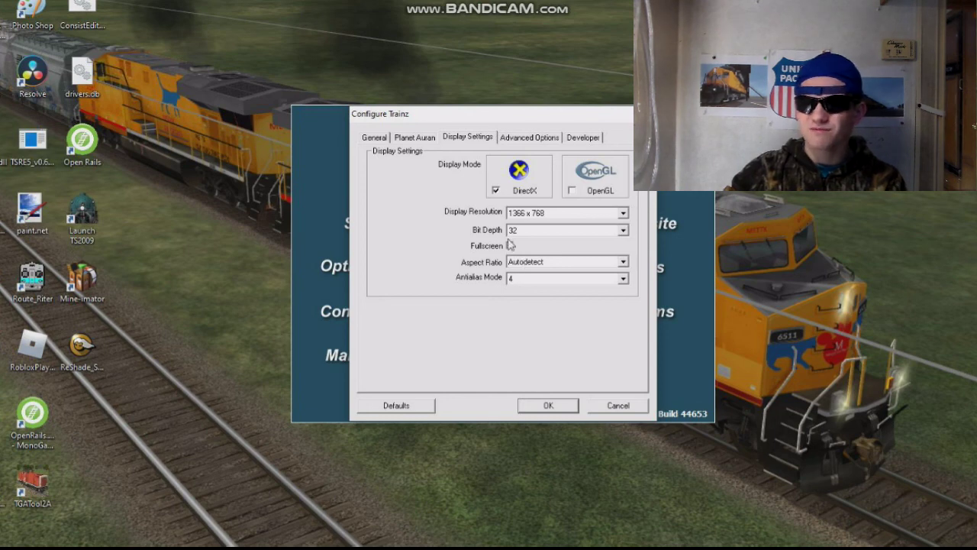
# Keep the display resolution at 1366 x 768 and accept the configuration with OK.
pyautogui.click(560, 217)
pyautogui.click(562, 214)
pyautogui.click(563, 214)
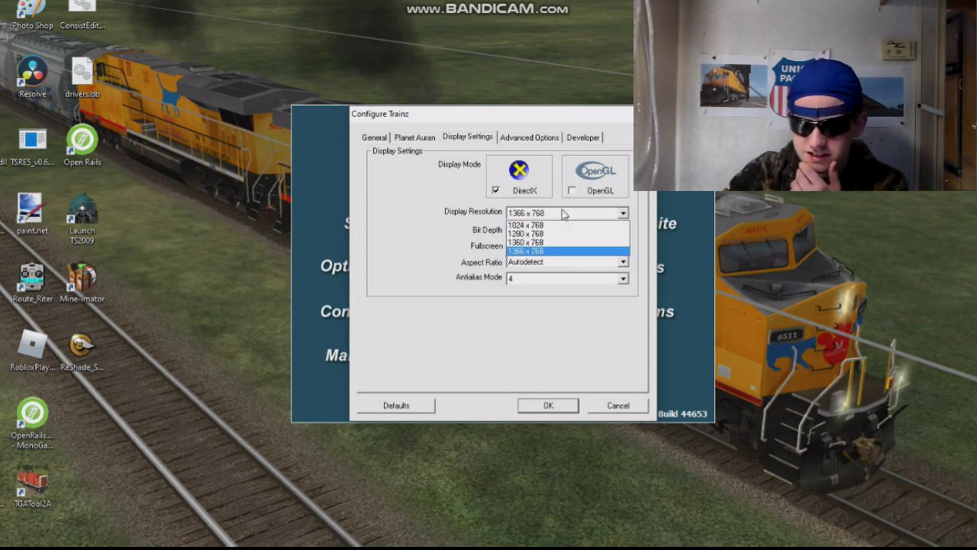
pyautogui.click(563, 214)
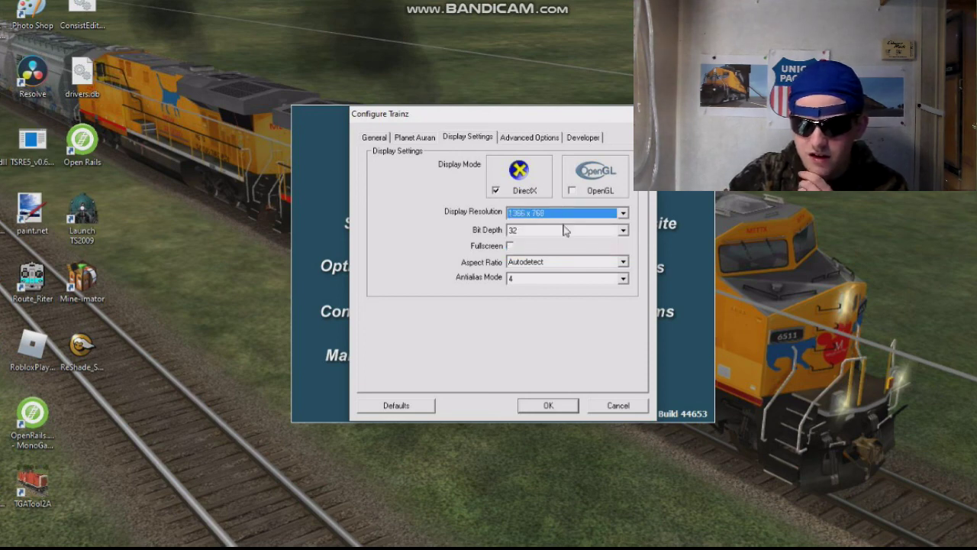
pyautogui.click(579, 142)
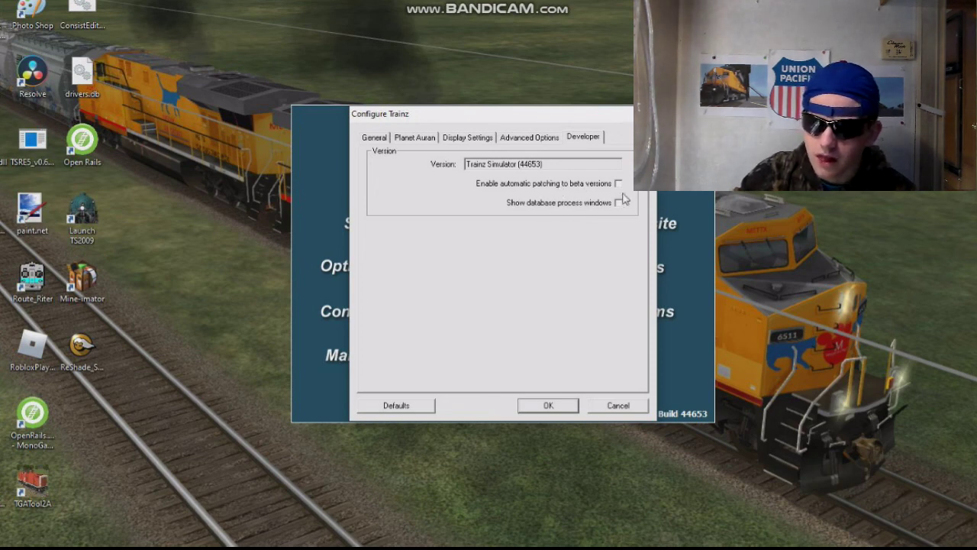
pyautogui.click(374, 137)
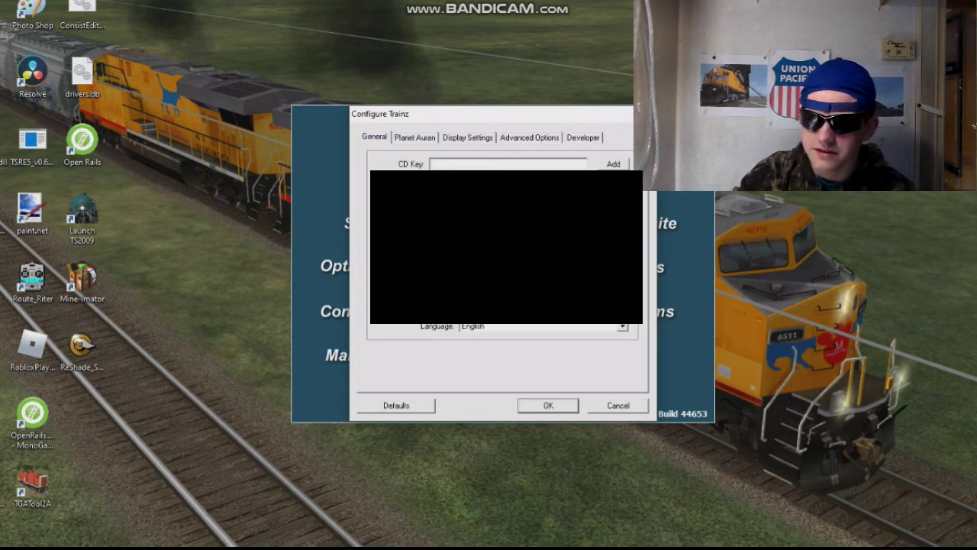
pyautogui.click(544, 408)
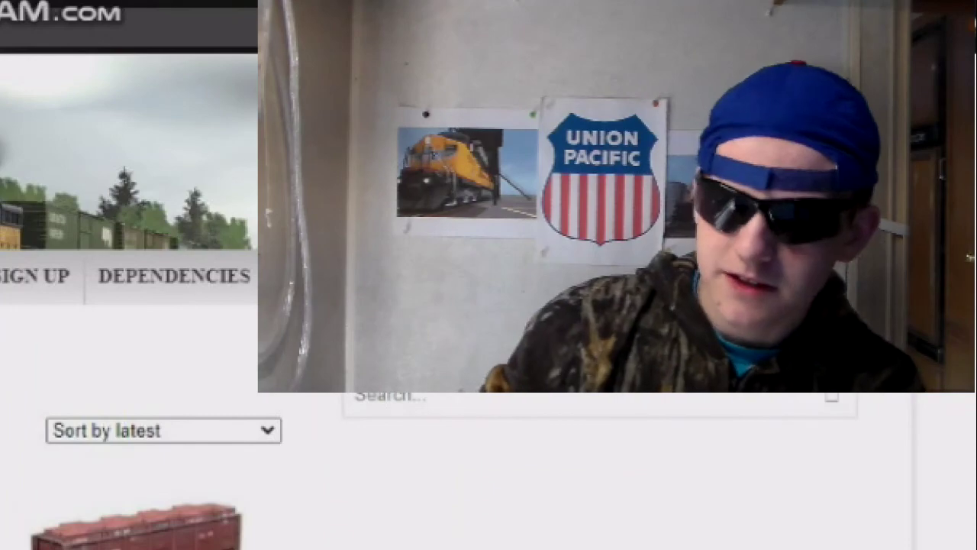
# Scroll through the JointedRail.com Freeware listing of 436 results sorted by latest.
pyautogui.scroll(-2, 130, 343)
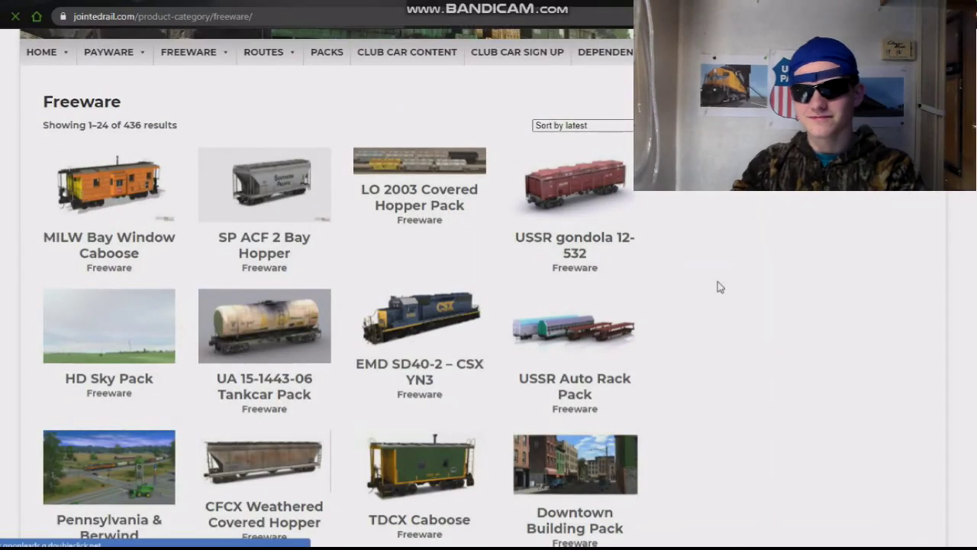
pyautogui.scroll(1, 720, 287)
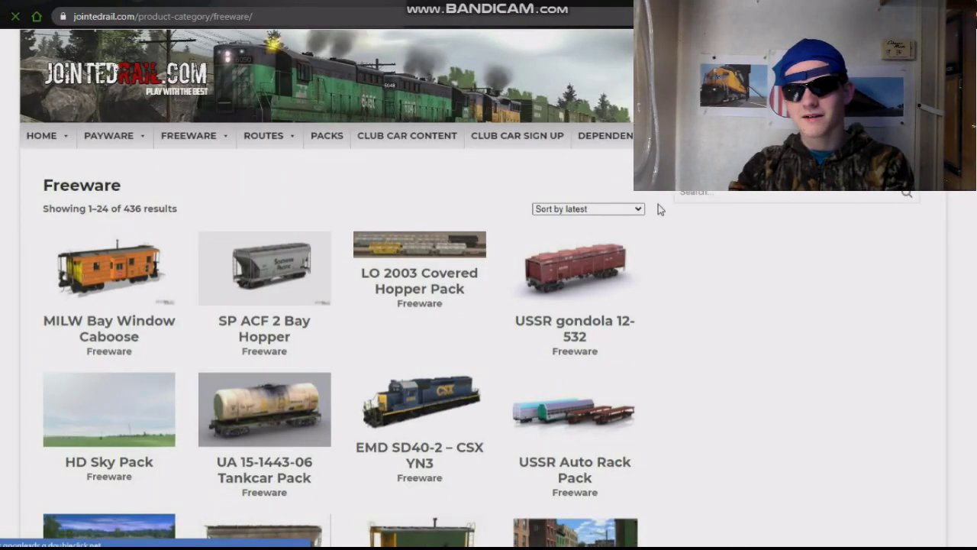
# Scroll down the freeware products, then bring the Trainz Simulator 2009 launcher forward.
pyautogui.scroll(-1, 678, 429)
pyautogui.scroll(1, 679, 429)
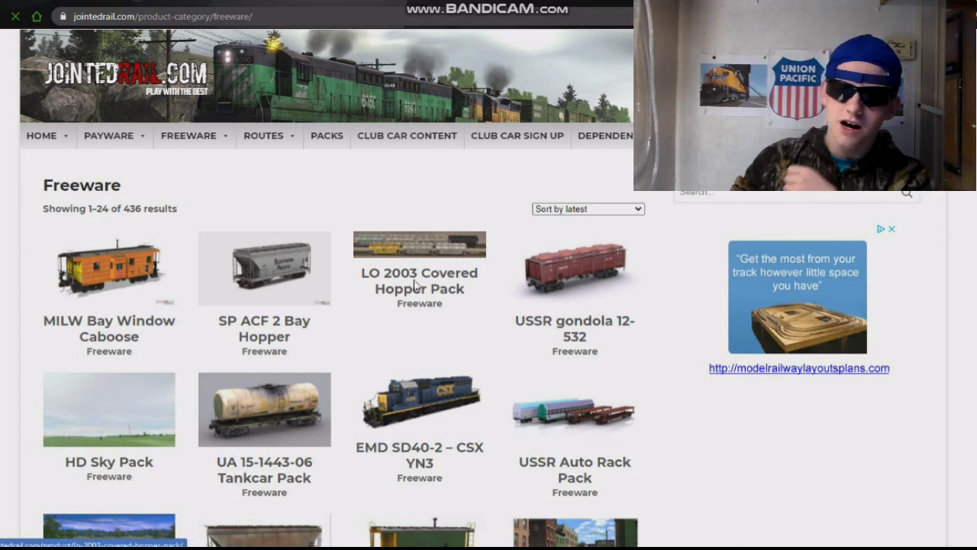
pyautogui.scroll(-2, 474, 301)
pyautogui.scroll(-1, 611, 297)
pyautogui.scroll(-5, 715, 292)
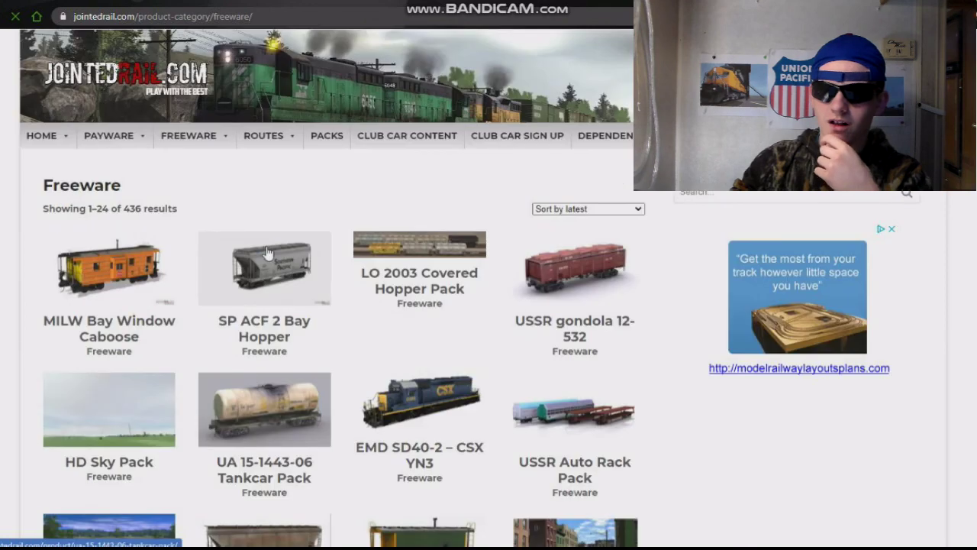
pyautogui.moveTo(292, 135)
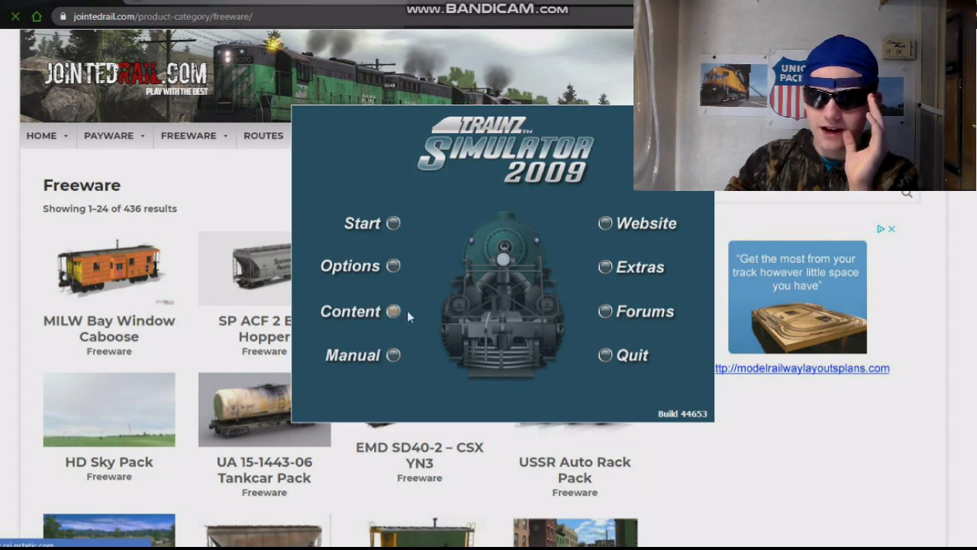
# Launch Content Manager v3.3 from the launcher's Content option.
pyautogui.click(381, 313)
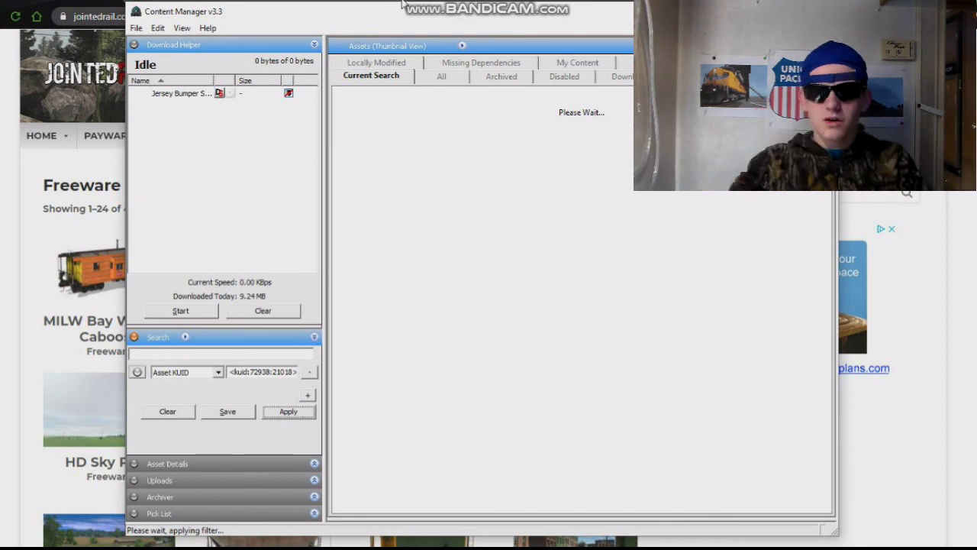
# Shift the window, clear finished downloads, and select the Abandoned Restaurant sign asset.
pyautogui.moveTo(343, 18); pyautogui.dragTo(367, 21)
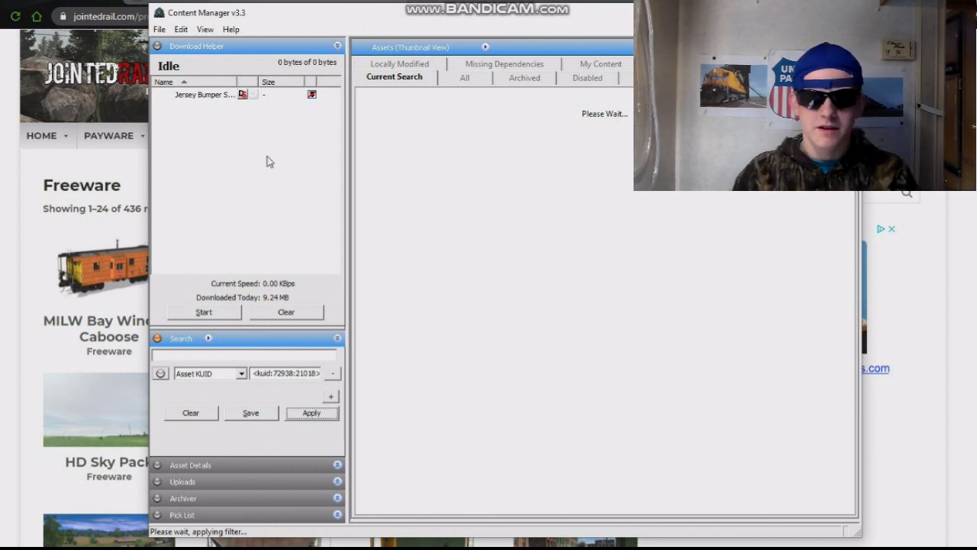
pyautogui.click(286, 312)
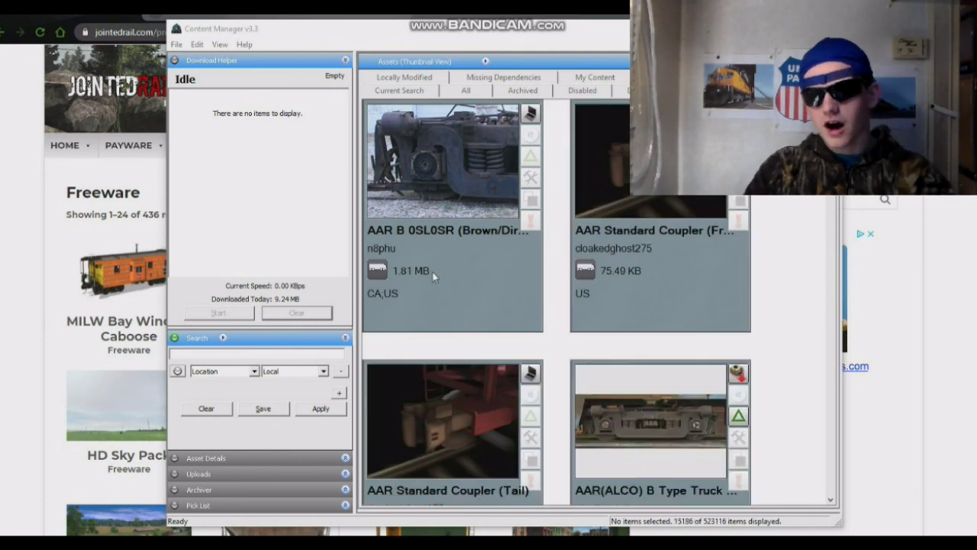
pyautogui.scroll(-1, 447, 239)
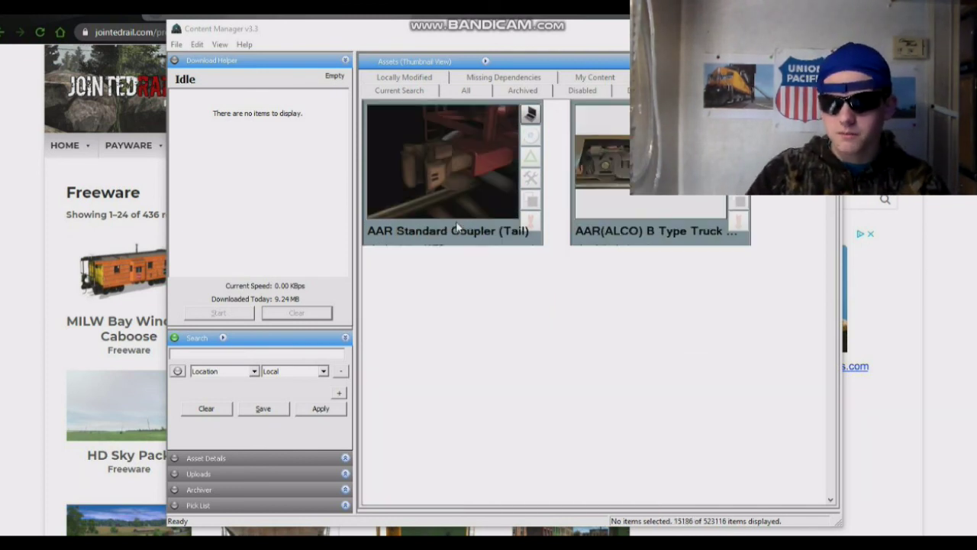
pyautogui.scroll(-1, 661, 369)
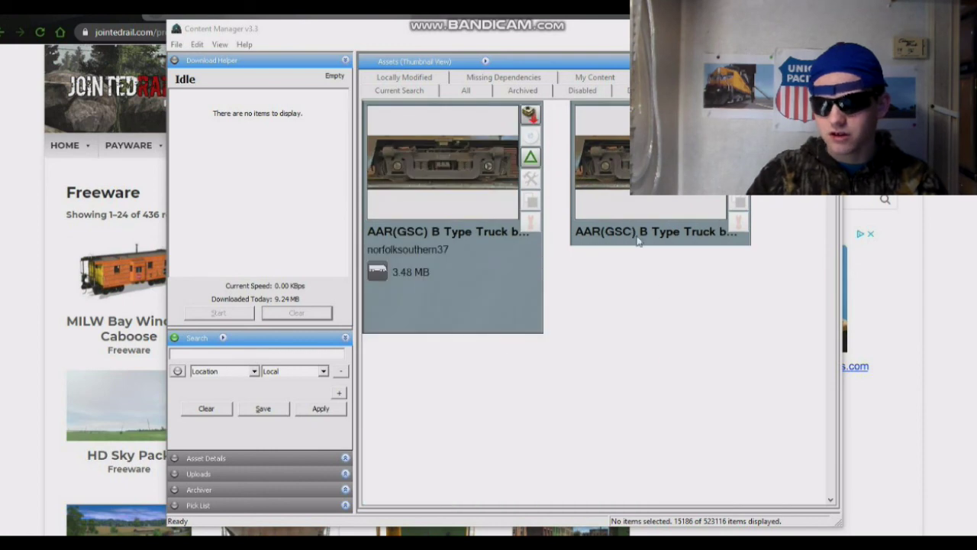
pyautogui.scroll(-2, 634, 365)
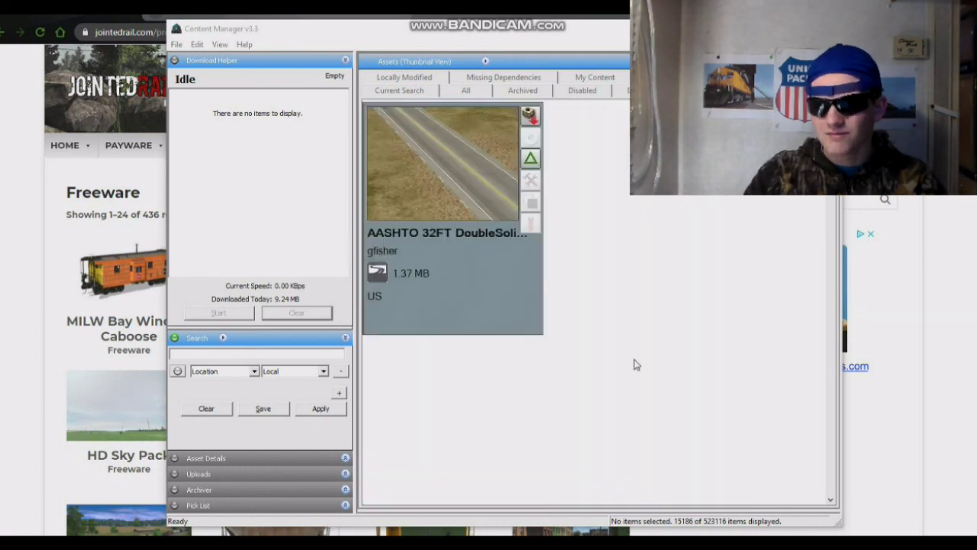
pyautogui.scroll(-1, 635, 365)
pyautogui.scroll(-1, 633, 371)
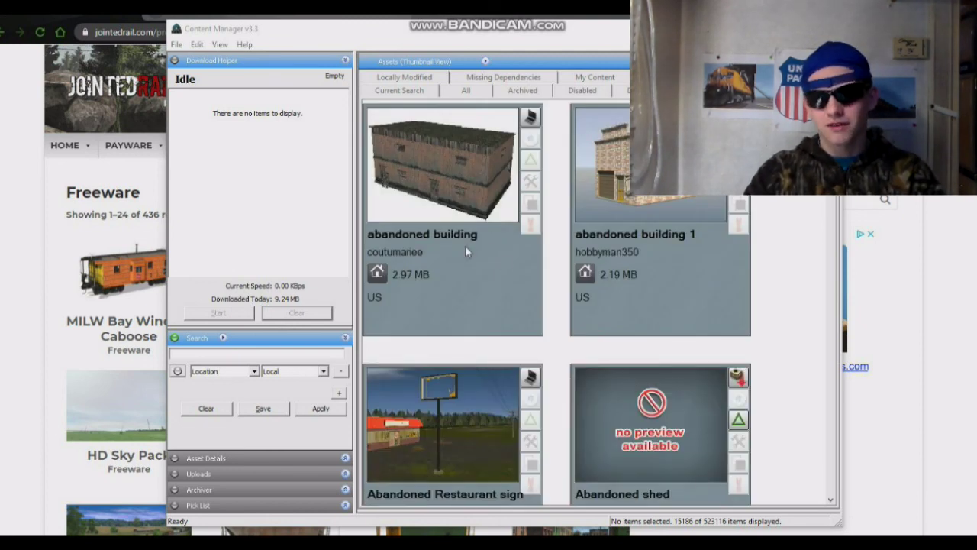
pyautogui.scroll(-2, 480, 292)
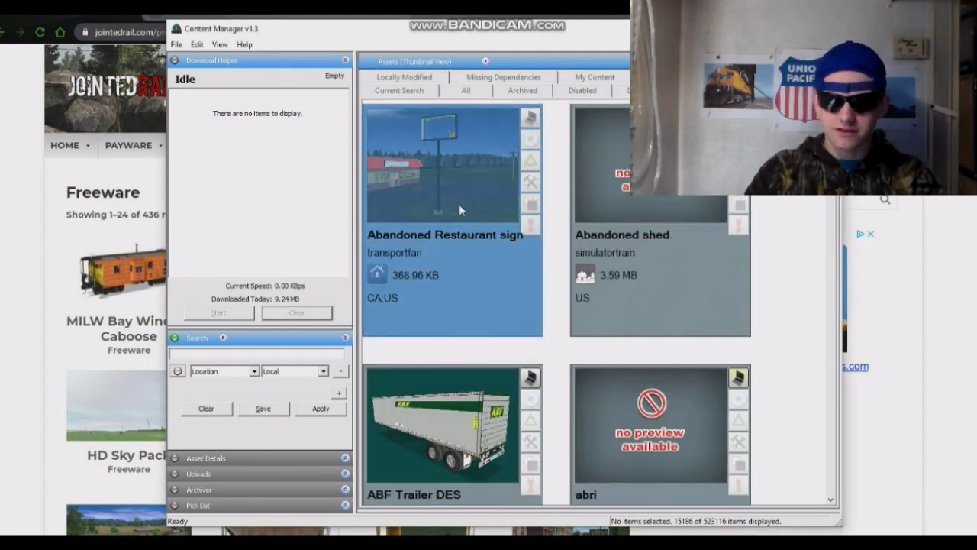
pyautogui.click(459, 206)
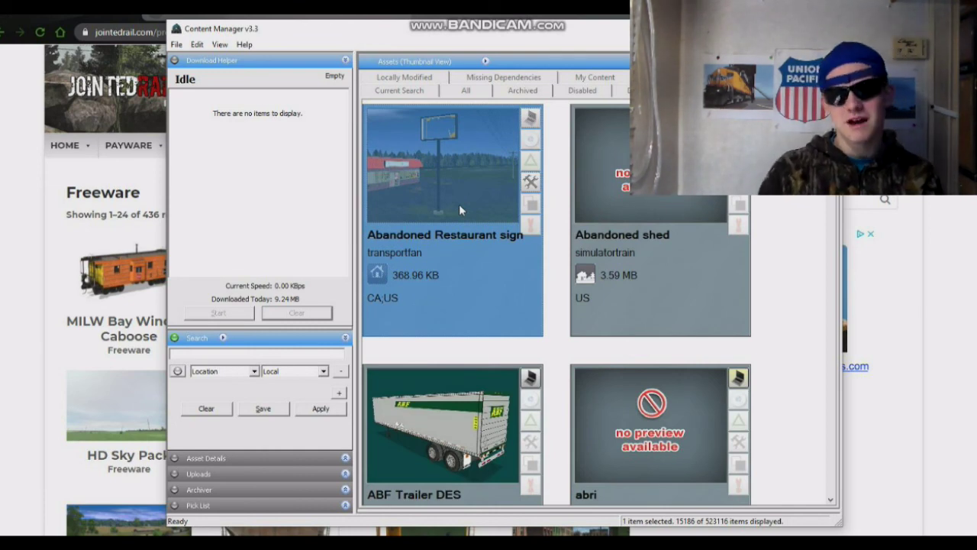
# Open the Abandoned Restaurant sign's files for editing and view its config.txt in Notepad.
pyautogui.hotkey('ctrl', 'shift', 'o')
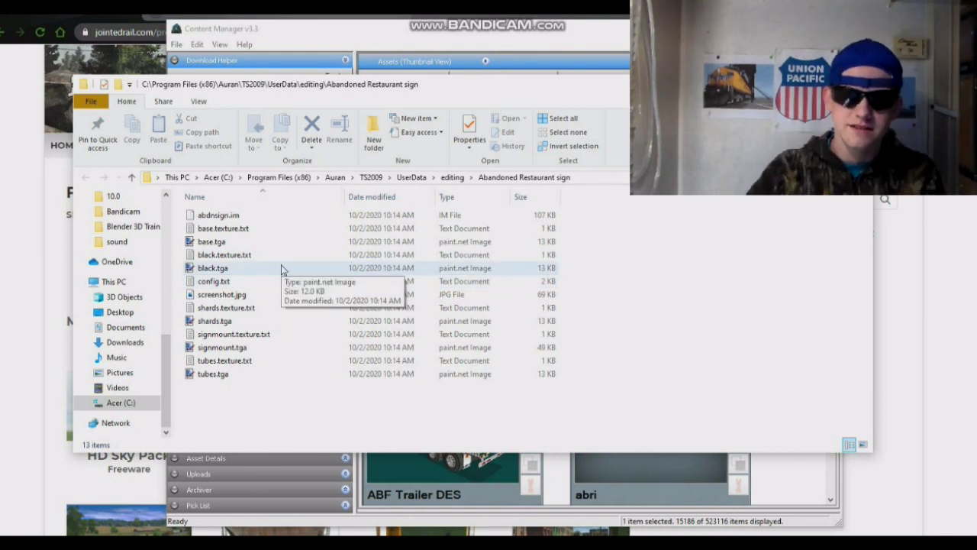
pyautogui.doubleClick(236, 282)
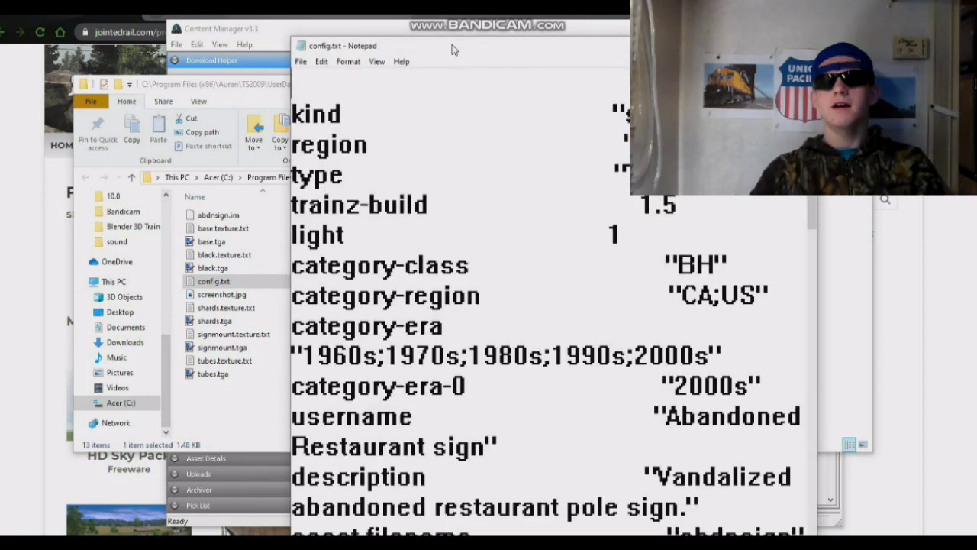
# Review the sign's config.txt (class BH, region CA;US, era 2000s, abdnsign), then close Notepad.
pyautogui.moveTo(455, 44); pyautogui.dragTo(442, 26)
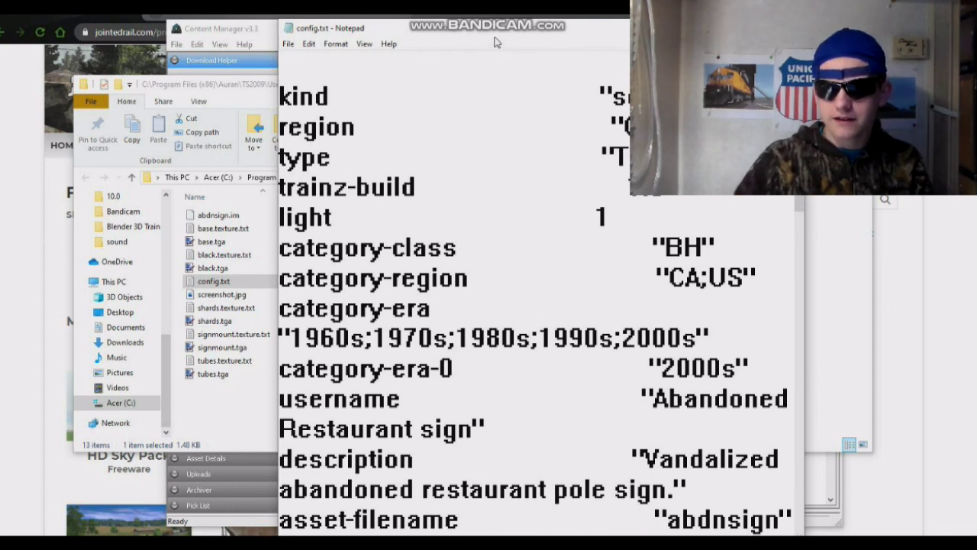
pyautogui.scroll(-1, 516, 133)
pyautogui.scroll(1, 500, 161)
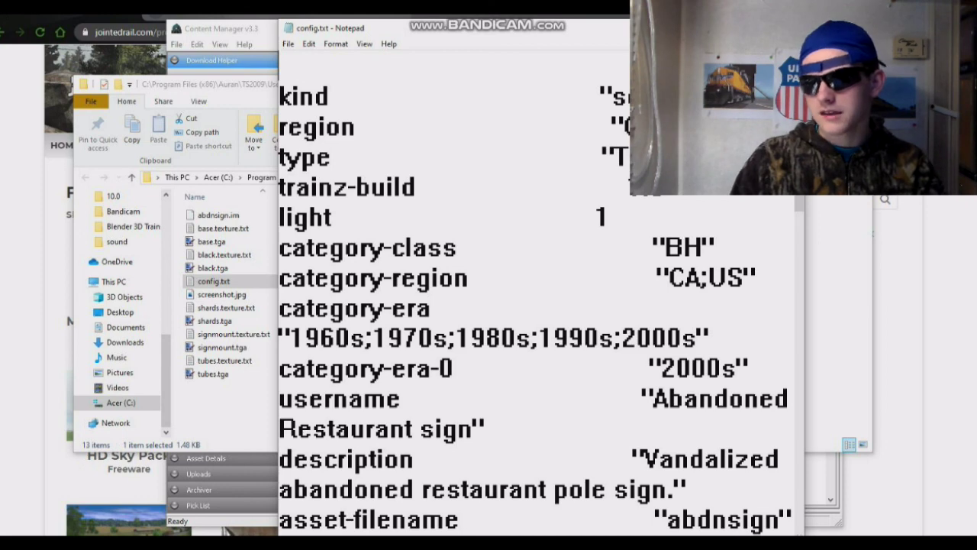
pyautogui.hotkey('alt', 'F4')
pyautogui.hotkey('alt', 'F4')
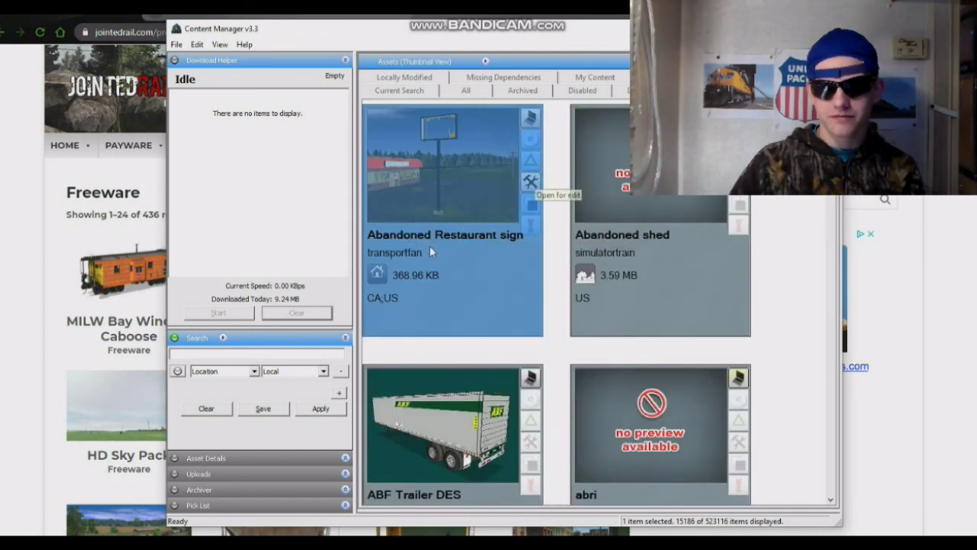
# Filter installed content in Content Manager with the search term 'C44-9W'.
pyautogui.click(248, 357)
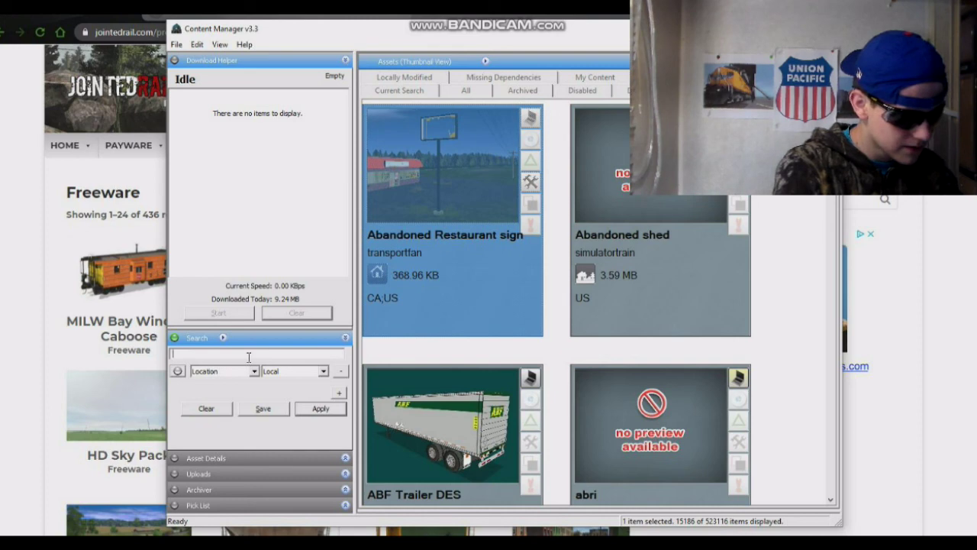
pyautogui.write('C44-9W')
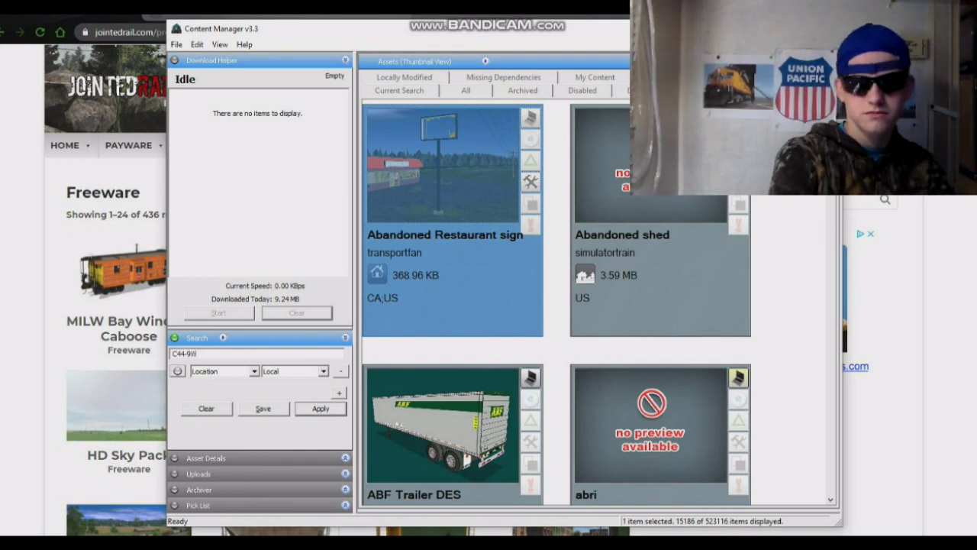
pyautogui.press('Return')
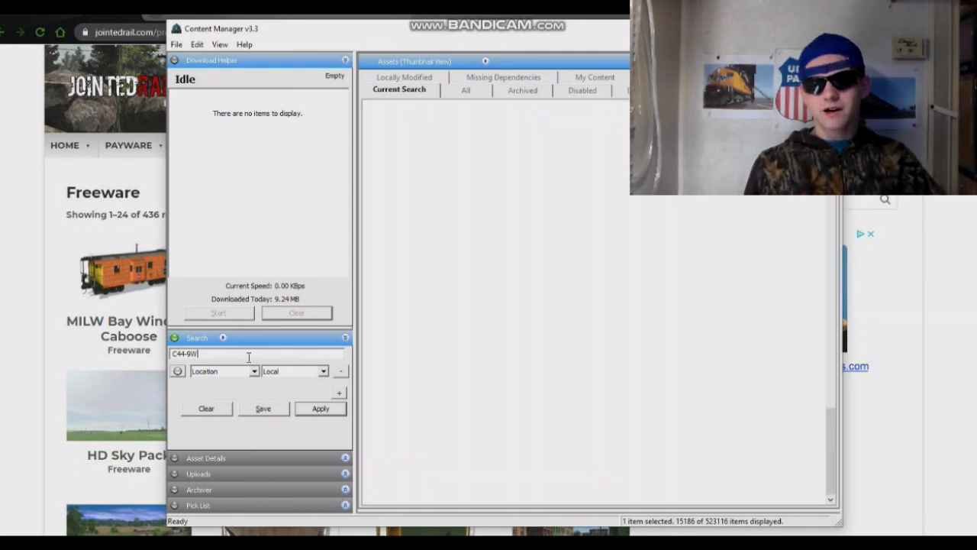
# Browse all 13 C44-9W results, led by ATSF C44-9W Cabin, then exit Content Manager.
pyautogui.scroll(10, 619, 247)
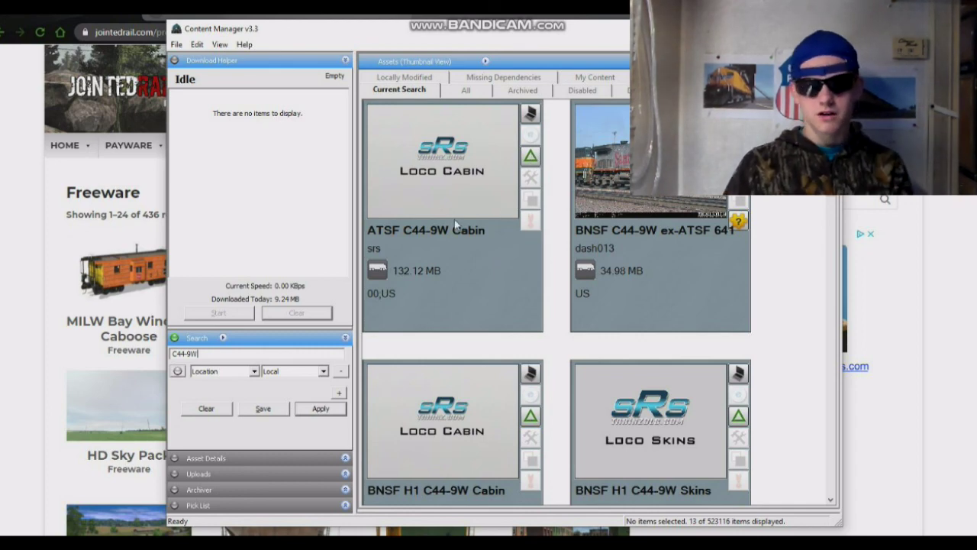
pyautogui.scroll(-1, 456, 224)
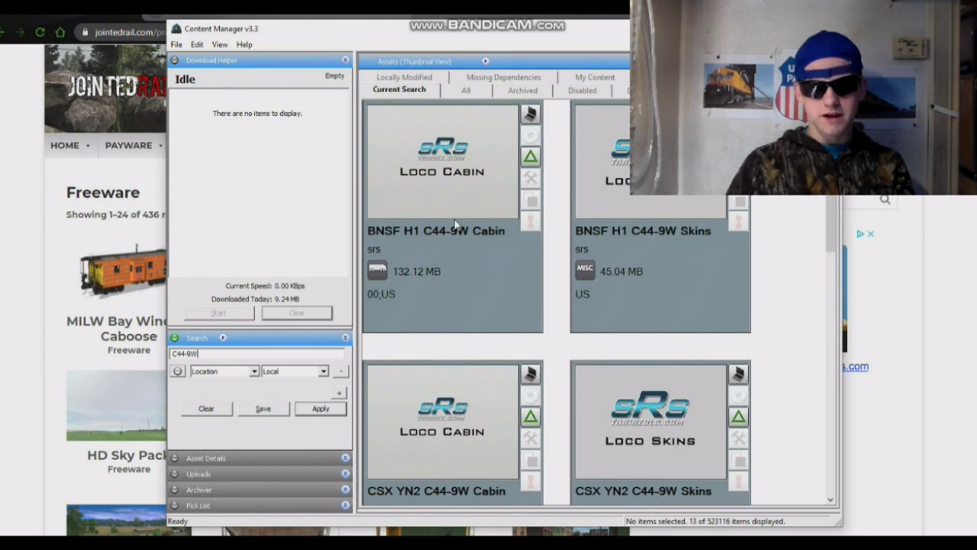
pyautogui.scroll(-3, 455, 224)
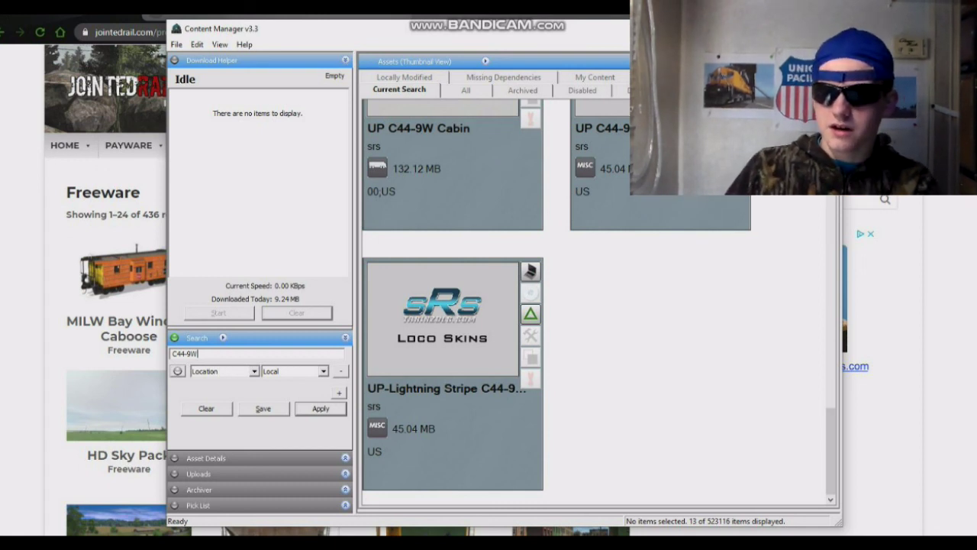
pyautogui.scroll(2, 790, 316)
pyautogui.scroll(4, 790, 316)
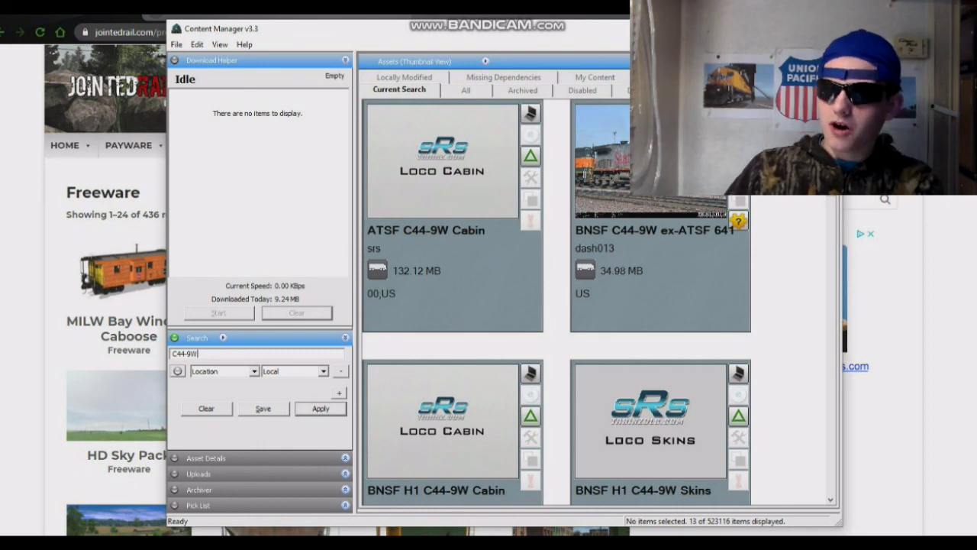
pyautogui.hotkey('alt', 'F4')
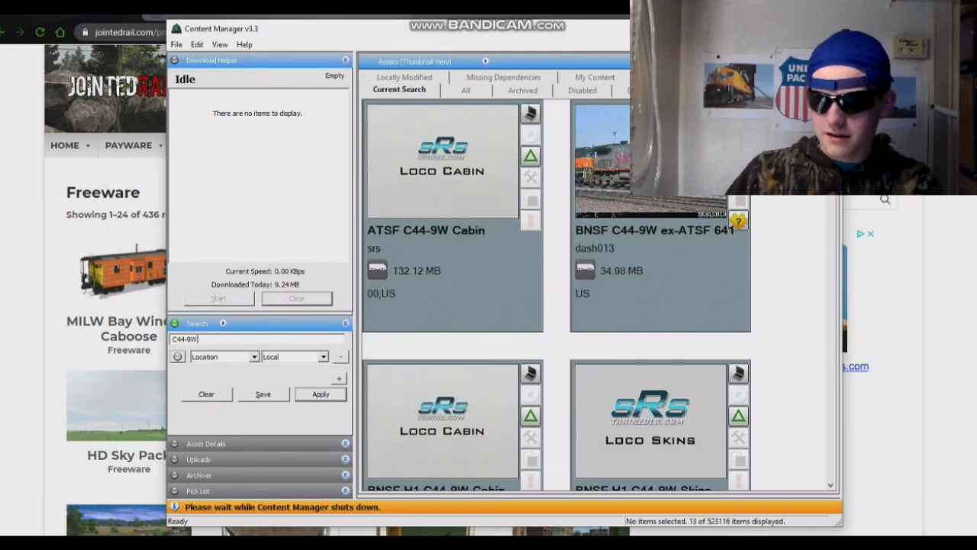